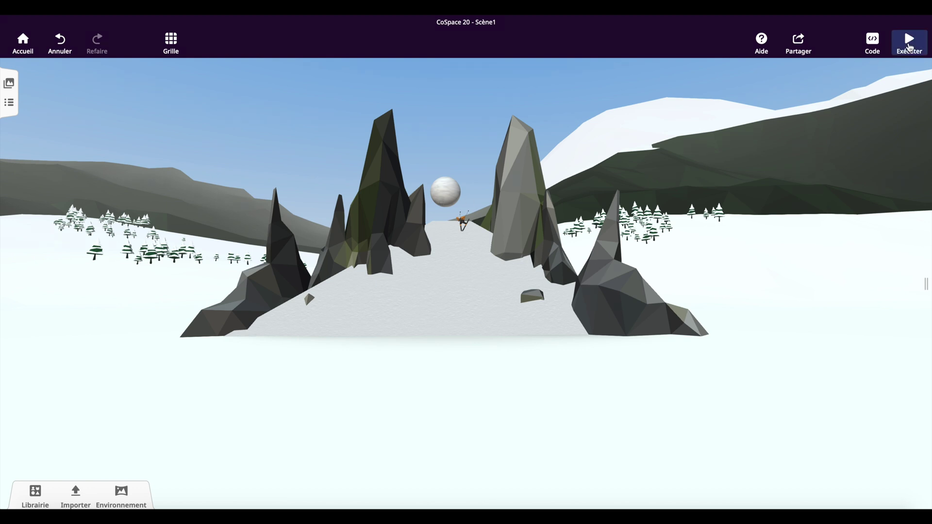
# Step: Play the scene once and return to editing
pyautogui.click(909, 47)
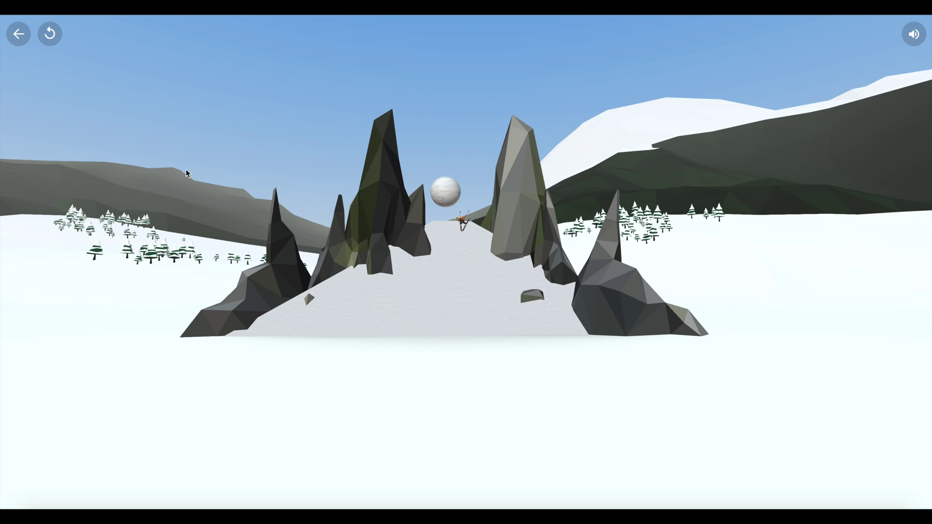
pyautogui.click(19, 34)
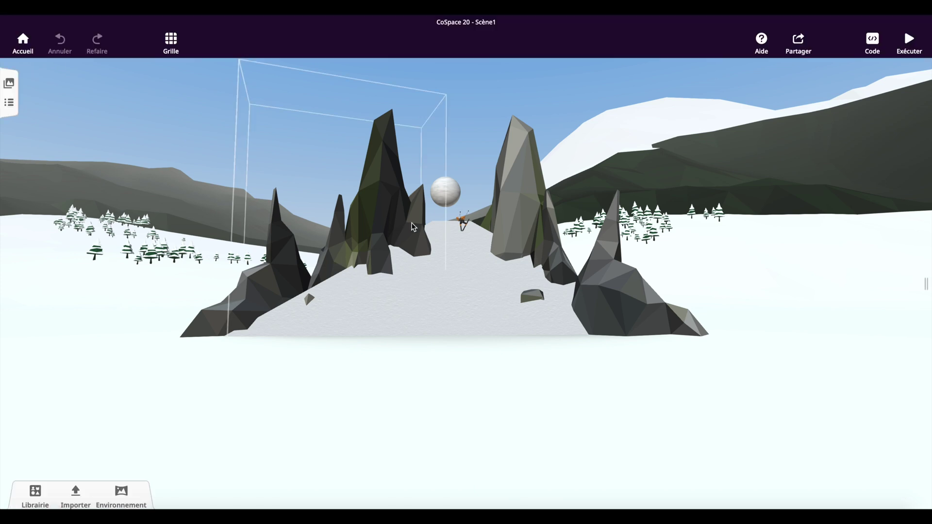
# Step: Turn on physics for the snowball (Ellipsoïde) above the slope, and test-play the scene
pyautogui.click(447, 195)
pyautogui.rightClick(446, 194)
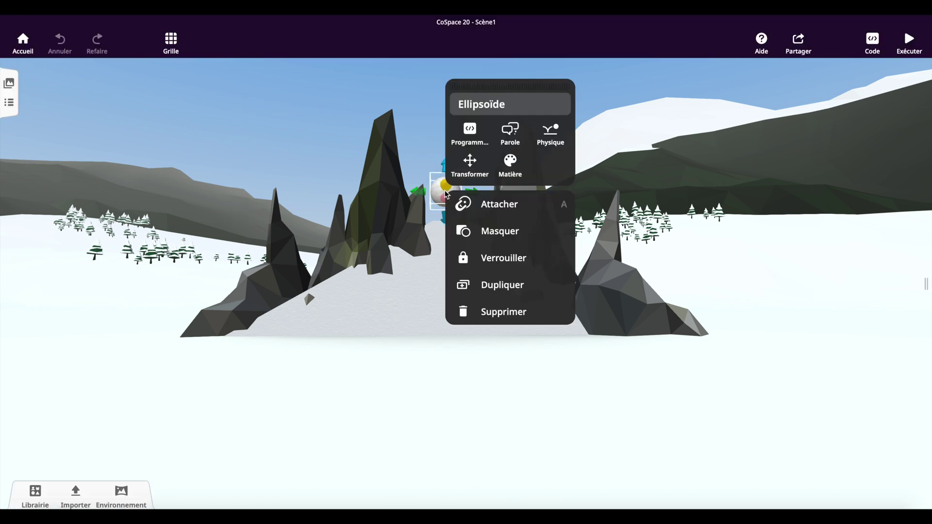
pyautogui.moveTo(524, 88); pyautogui.dragTo(609, 73)
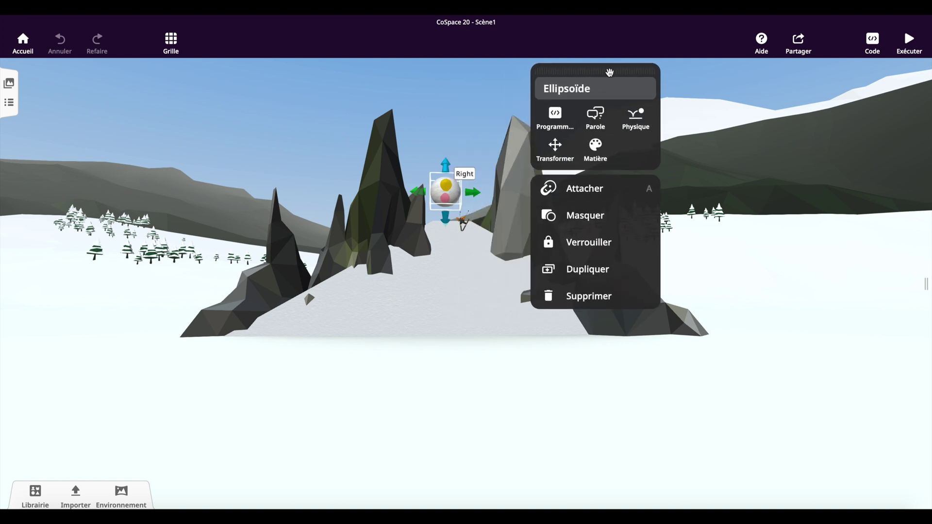
pyautogui.click(634, 121)
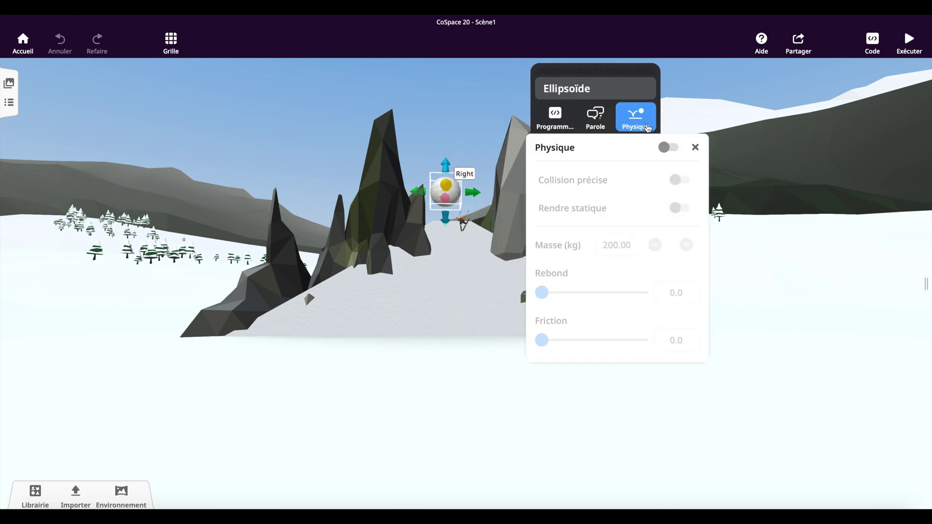
pyautogui.click(670, 148)
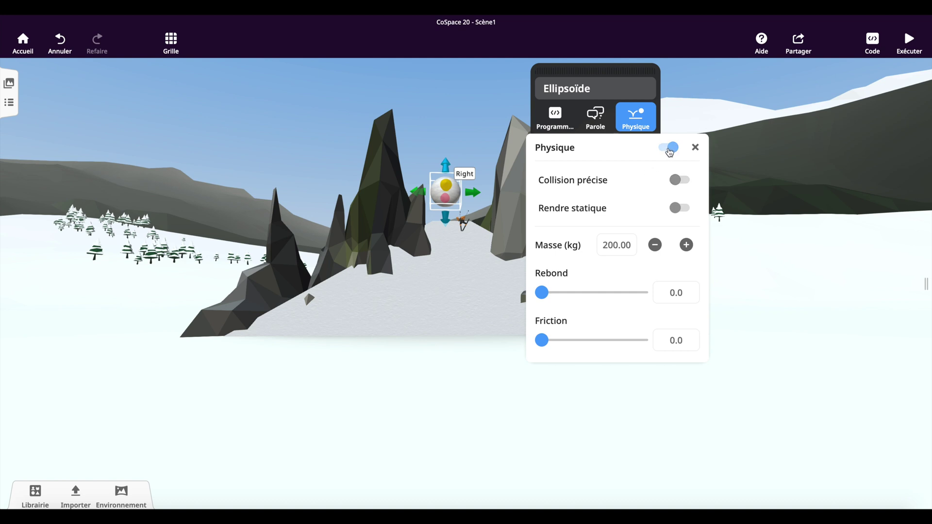
pyautogui.click(773, 143)
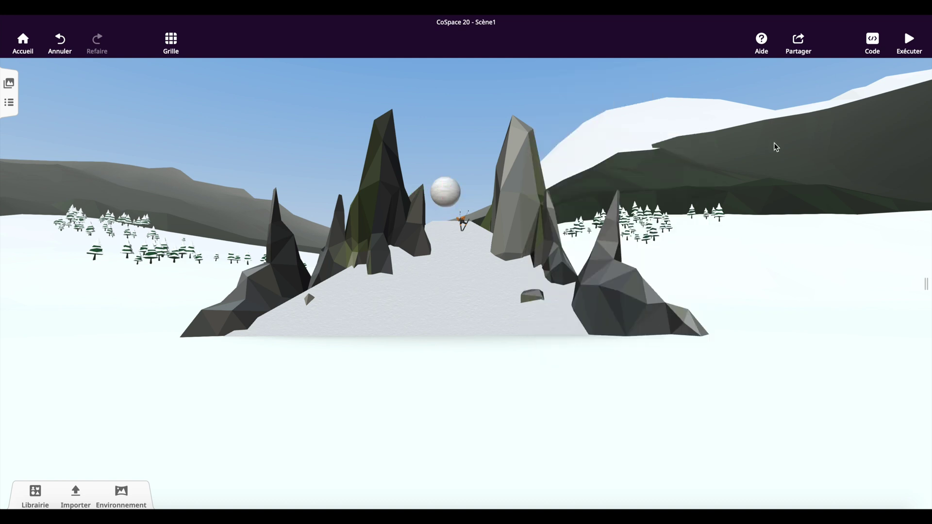
pyautogui.click(905, 47)
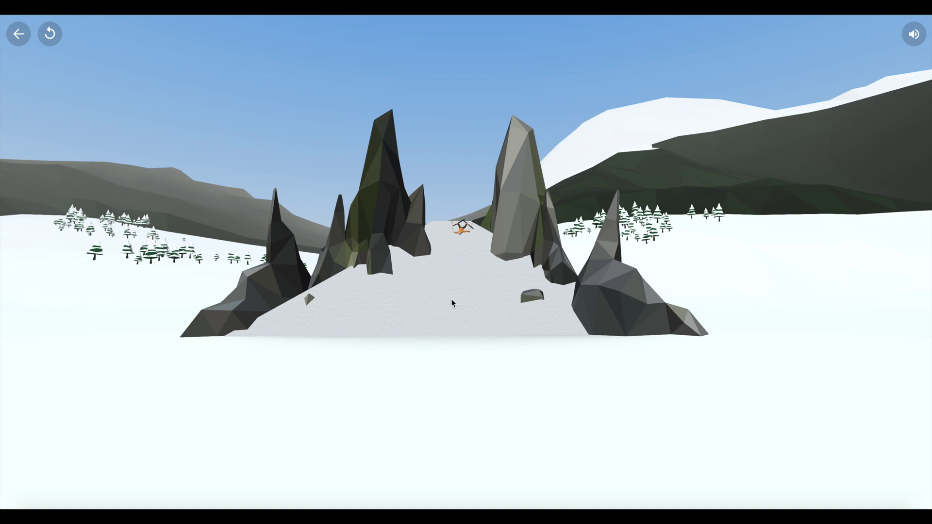
pyautogui.click(19, 34)
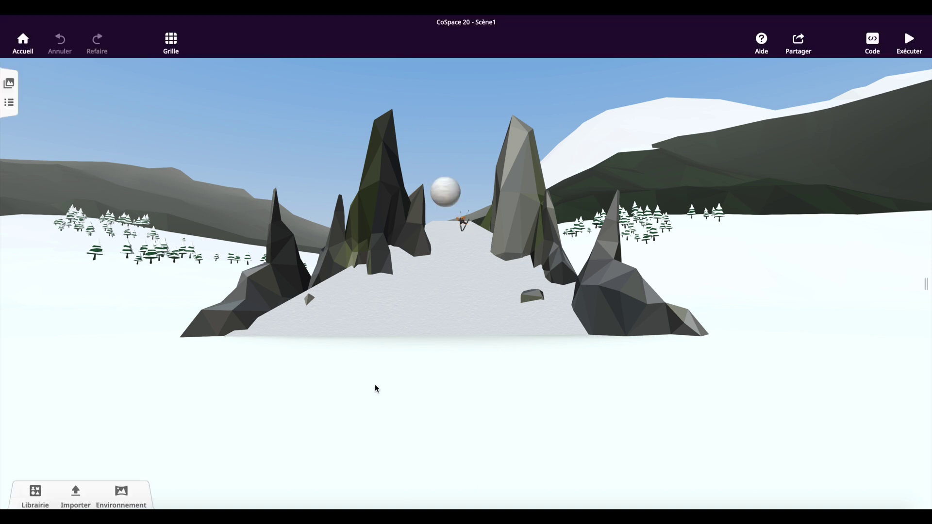
# Step: Turn on physics for the snowy slope (Frustum 4 côtés), and test-play the scene
pyautogui.click(446, 303)
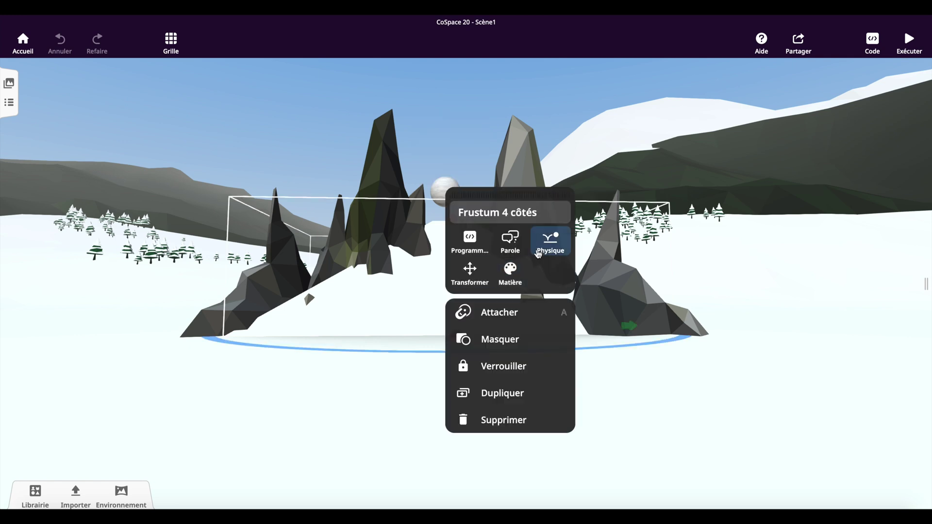
pyautogui.click(558, 245)
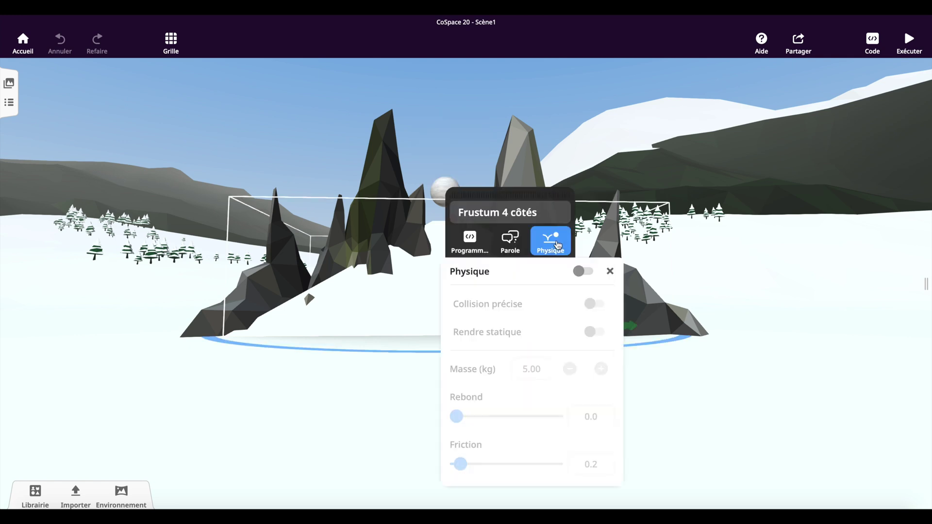
pyautogui.click(586, 272)
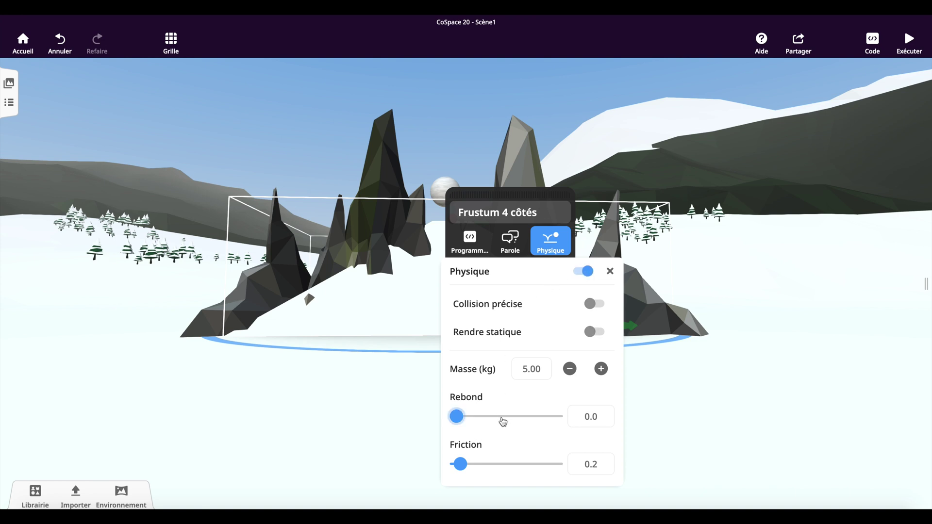
pyautogui.click(752, 240)
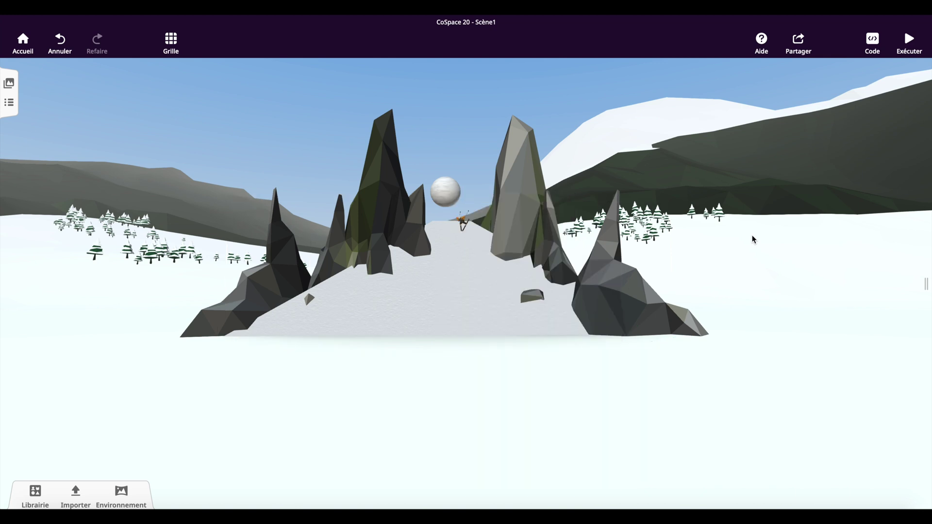
pyautogui.click(907, 49)
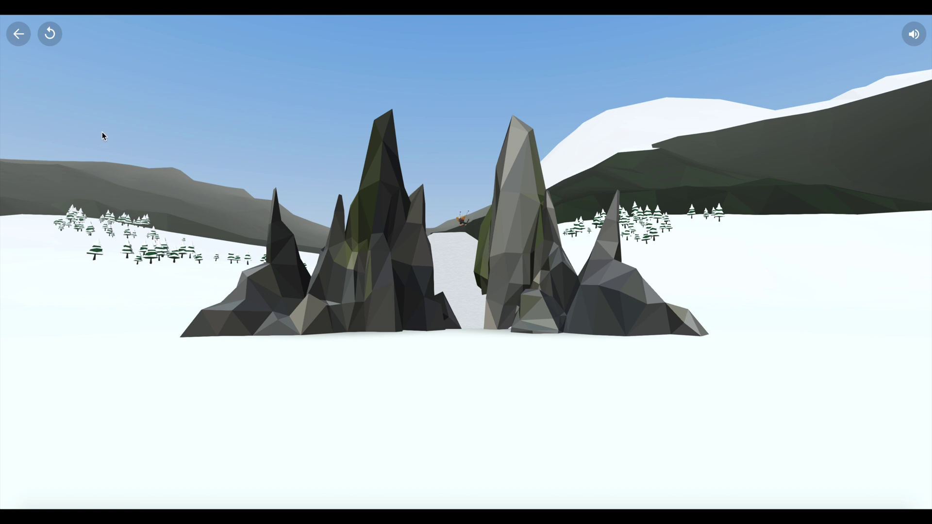
pyautogui.click(19, 34)
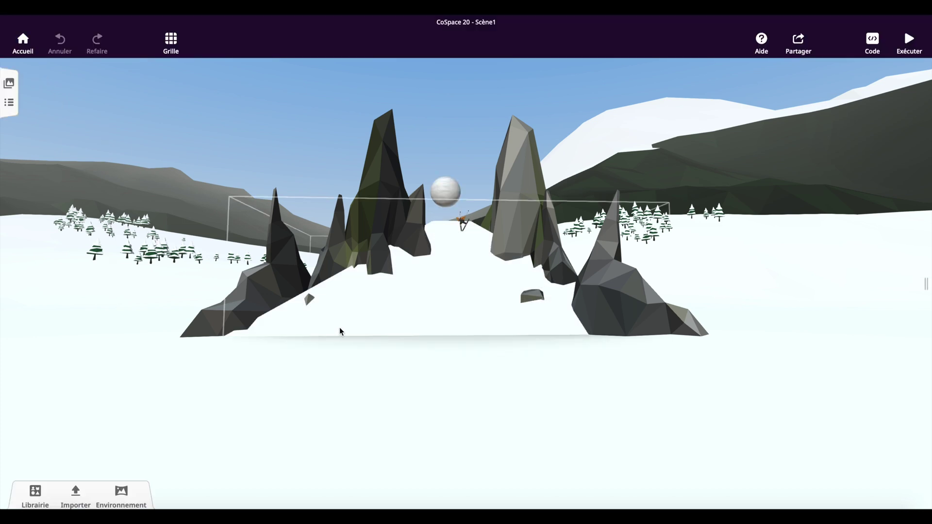
# Step: Make the snowy slope static in its physics settings, and test-play the scene
pyautogui.click(433, 305)
pyautogui.click(544, 253)
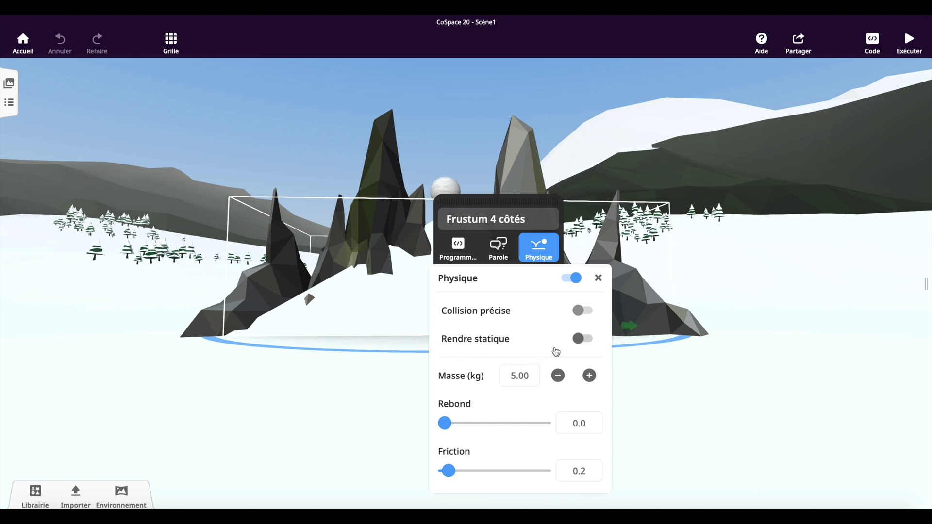
pyautogui.click(583, 339)
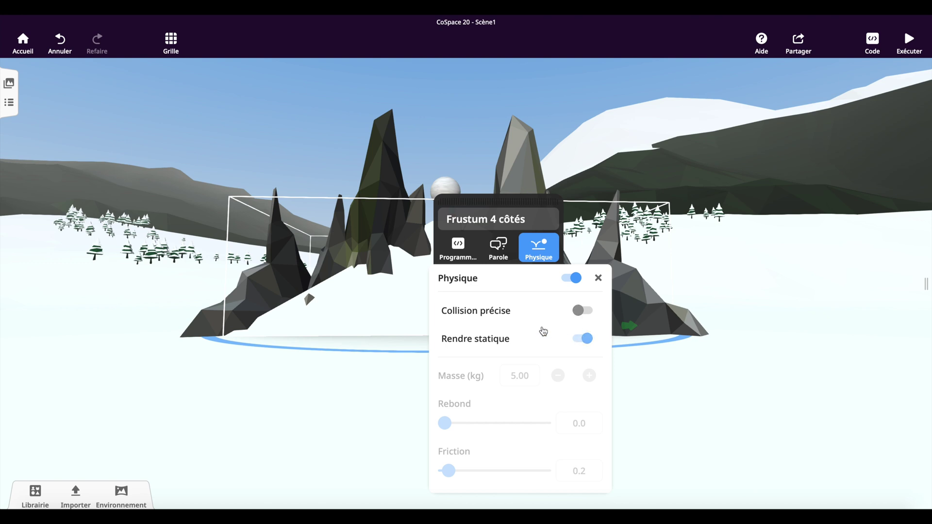
pyautogui.click(818, 182)
pyautogui.click(905, 45)
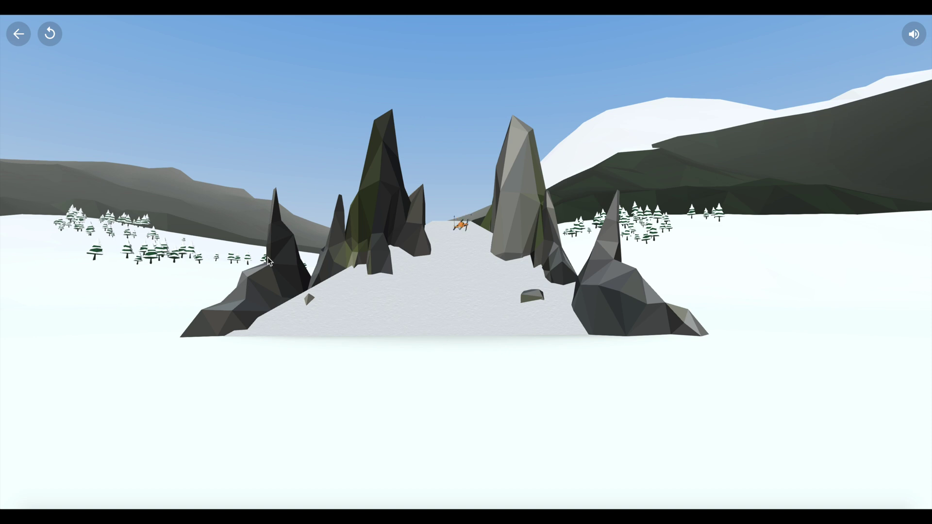
pyautogui.click(19, 35)
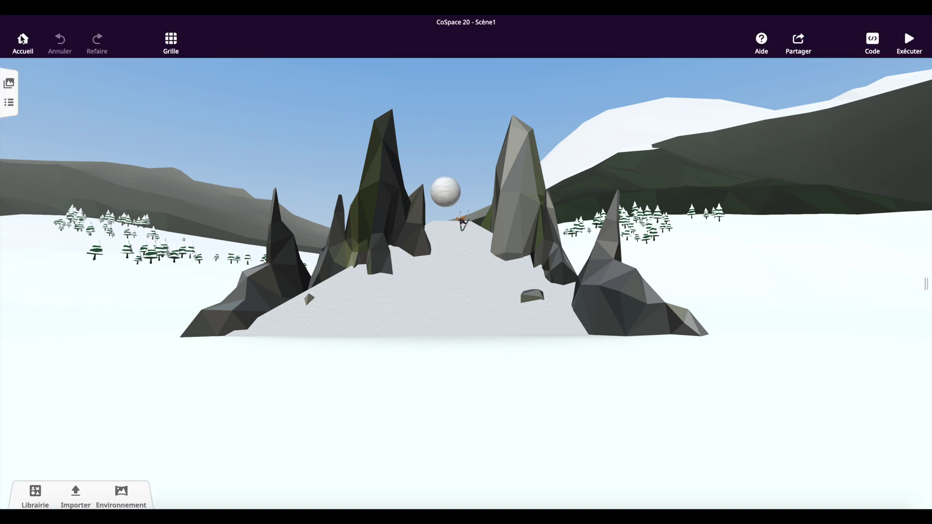
# Step: Set the snowball's friction to 0.67, and test-play the scene
pyautogui.click(447, 188)
pyautogui.click(556, 128)
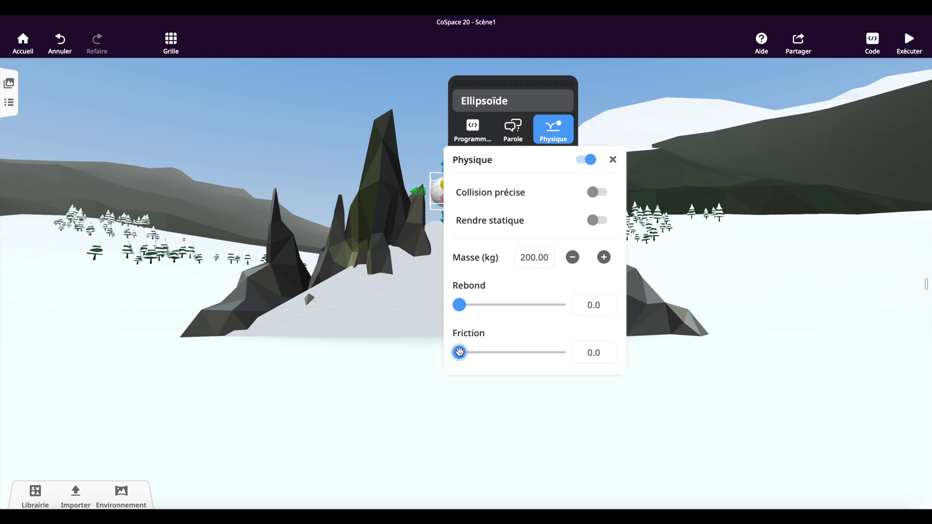
pyautogui.moveTo(459, 352); pyautogui.dragTo(473, 353)
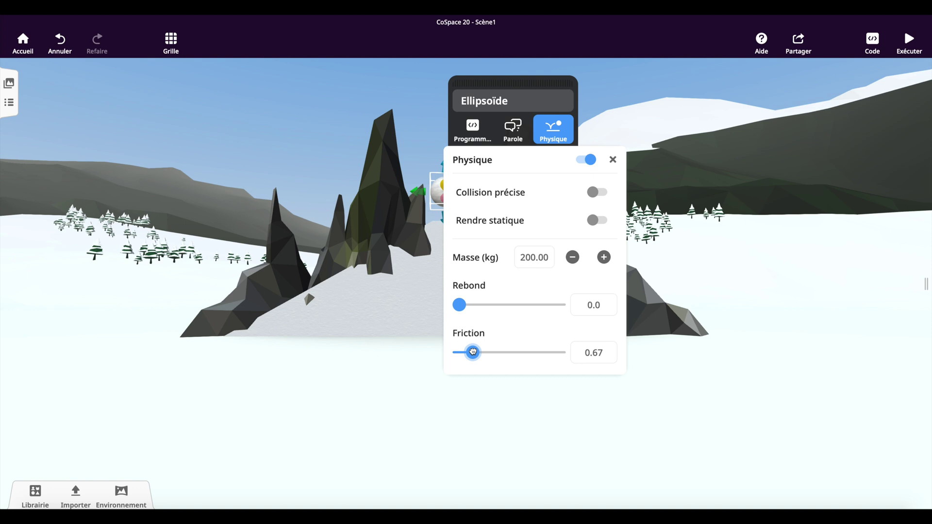
pyautogui.click(415, 371)
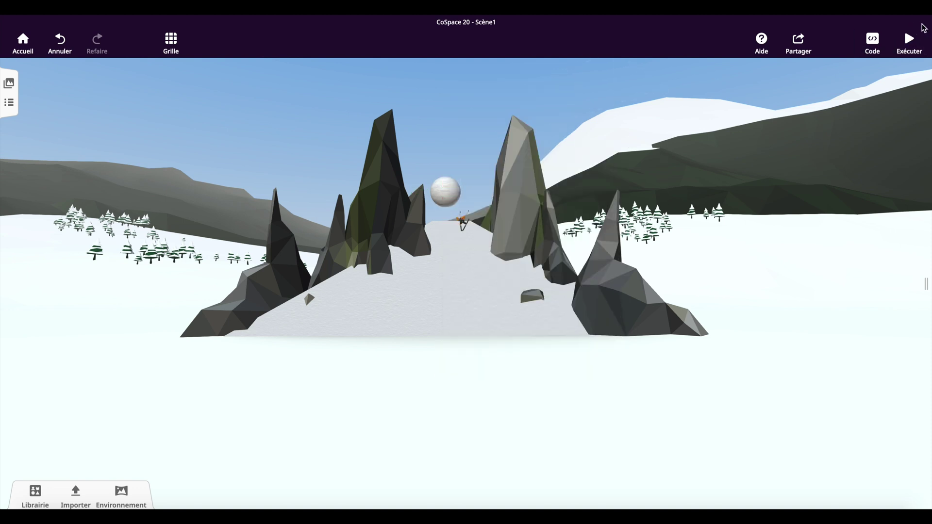
pyautogui.click(908, 42)
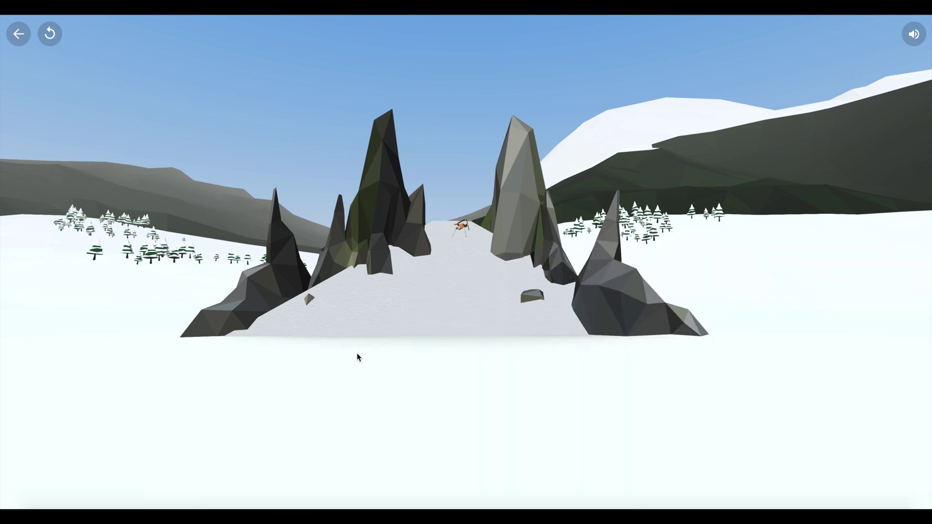
pyautogui.click(18, 33)
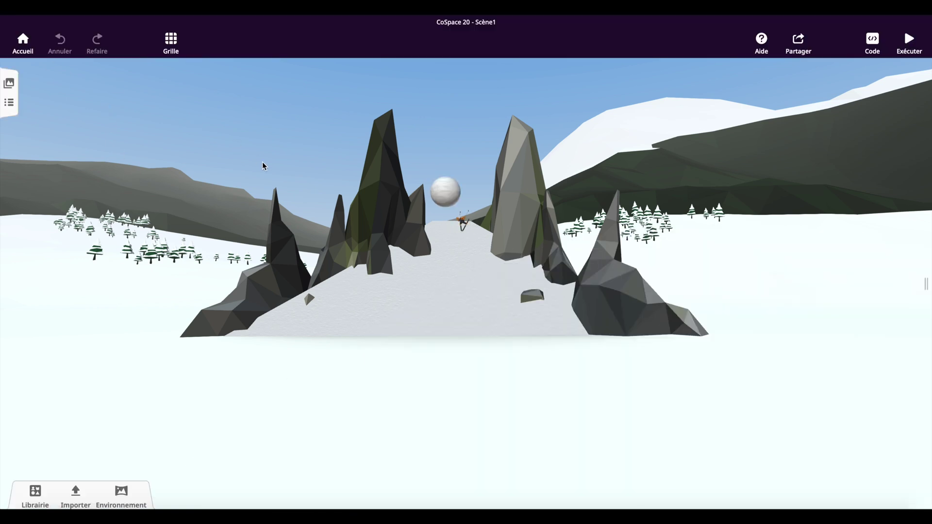
# Step: Set the snowball's bounce (Rebond) to 0.31, and test-play the scene
pyautogui.click(445, 192)
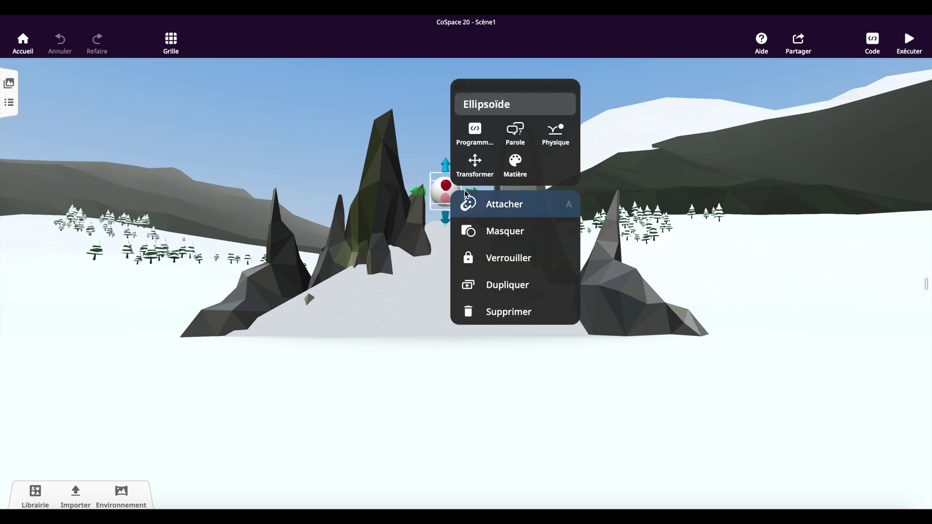
pyautogui.click(556, 134)
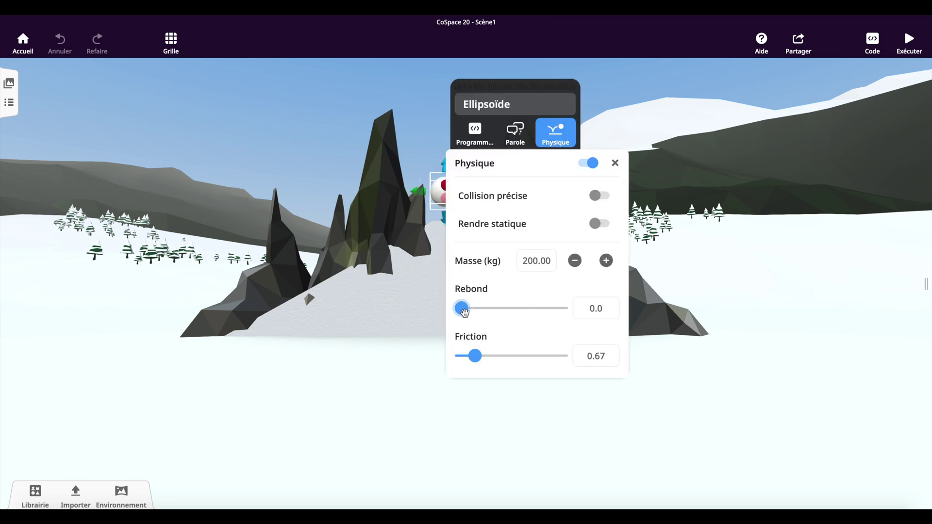
pyautogui.moveTo(464, 312); pyautogui.dragTo(482, 307)
pyautogui.click(764, 225)
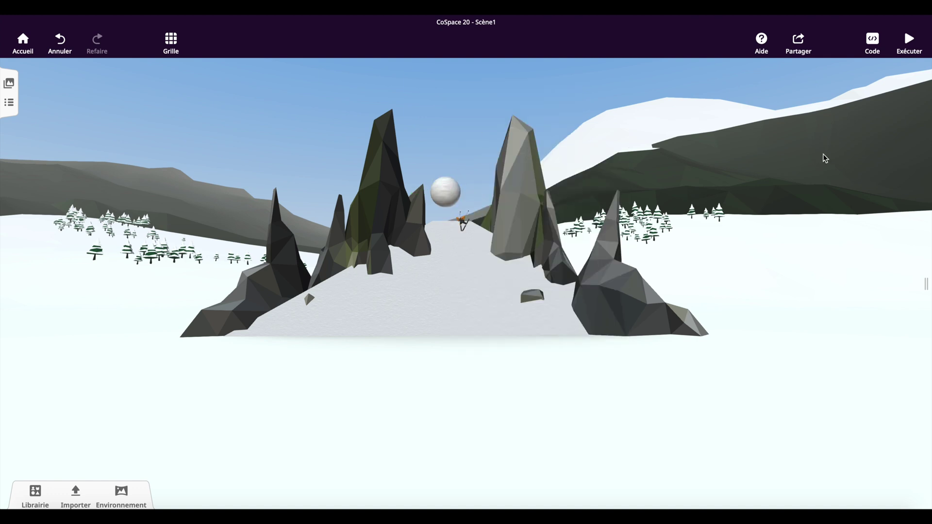
pyautogui.click(909, 41)
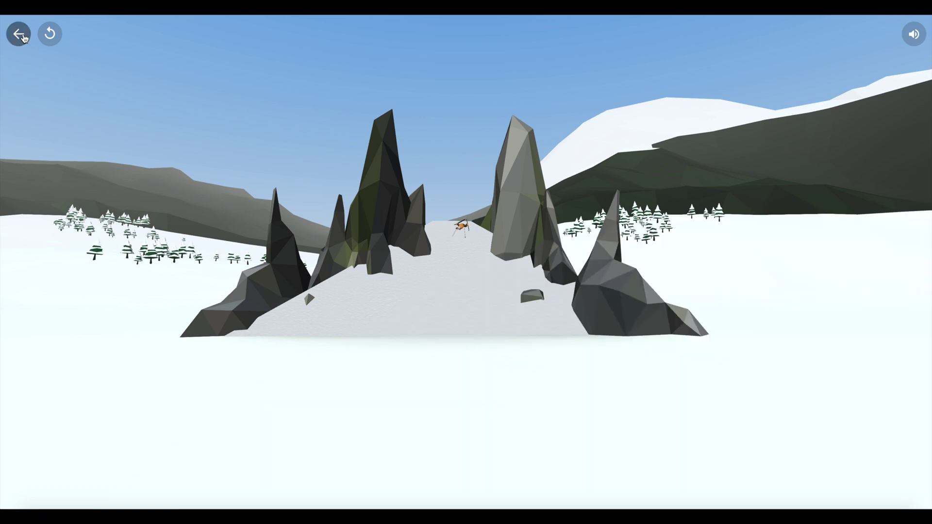
pyautogui.click(19, 34)
# Step: Raise the snowball's bounce (Rebond) to 0.65, and test-play the scene
pyautogui.click(444, 196)
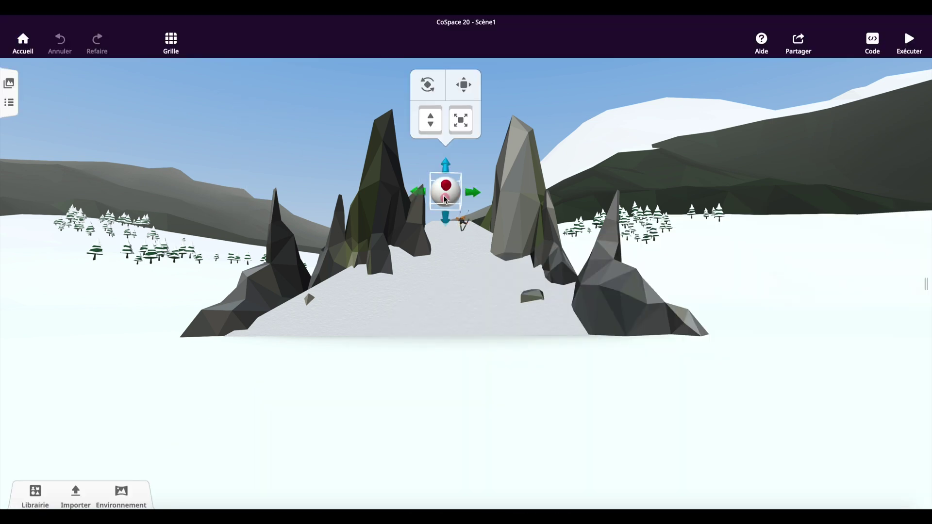
pyautogui.click(445, 196)
pyautogui.click(548, 138)
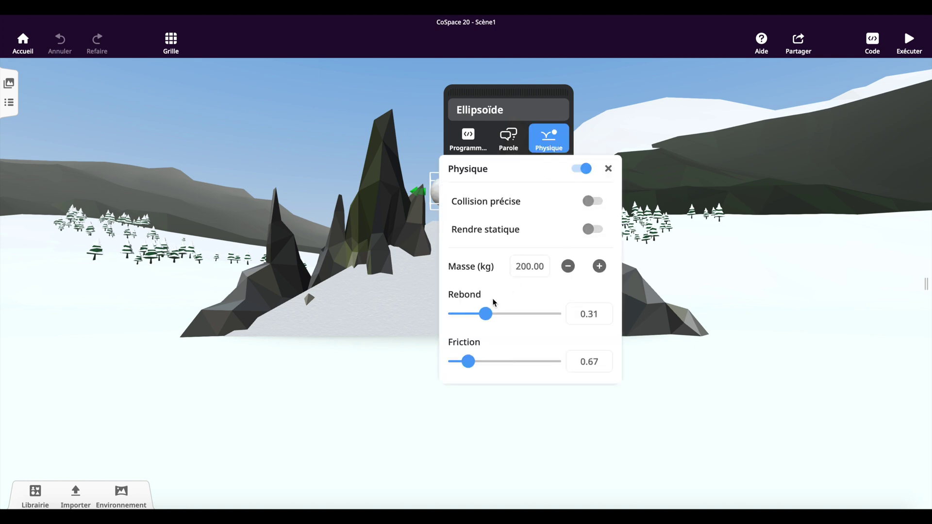
pyautogui.moveTo(485, 314); pyautogui.dragTo(520, 313)
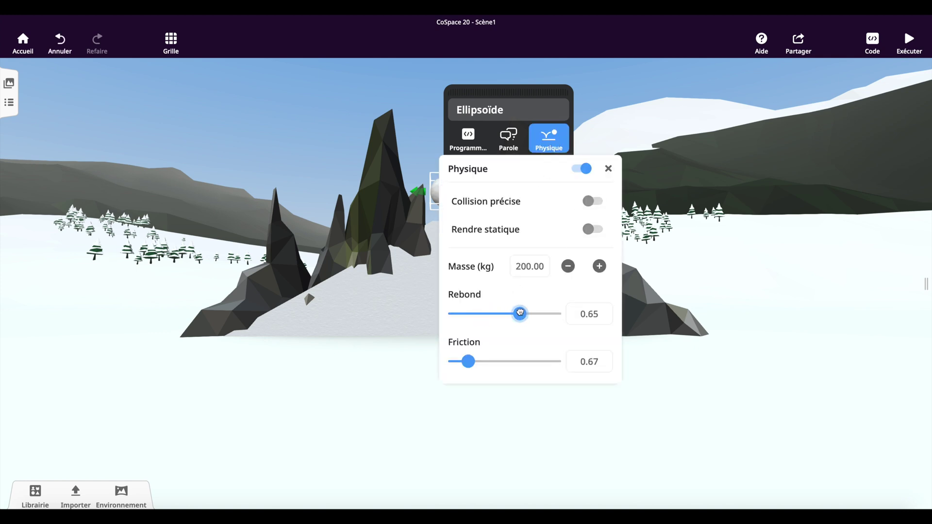
pyautogui.click(823, 226)
pyautogui.click(905, 44)
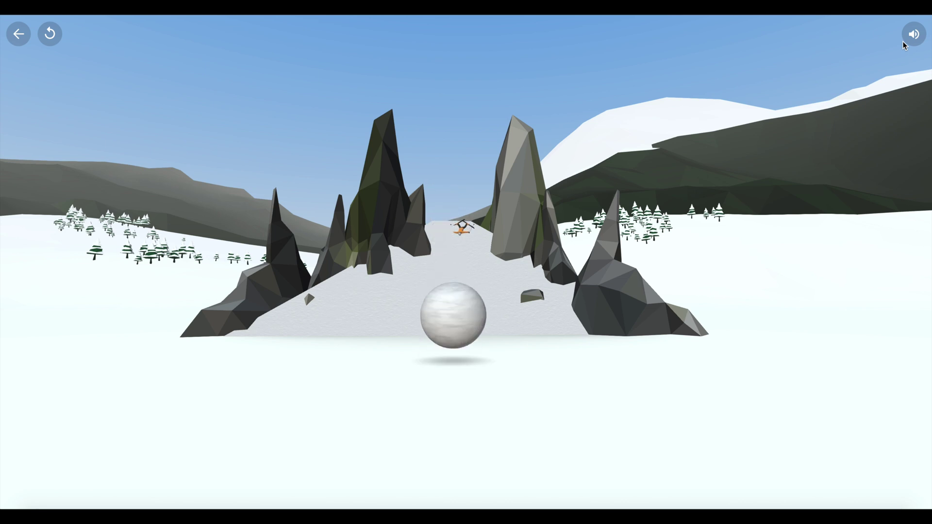
pyautogui.click(18, 33)
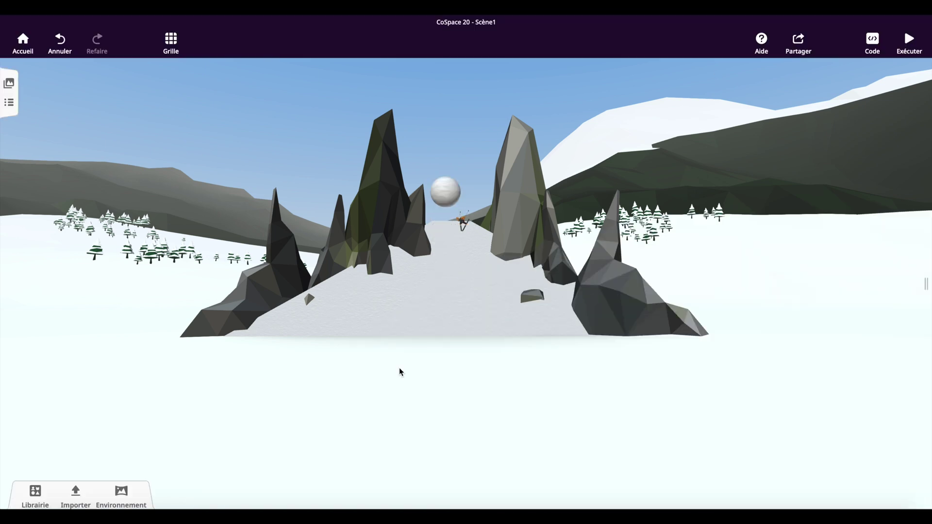
# Step: Enable physics for the skier at the top of the slope, and test-play the scene
pyautogui.click(463, 227)
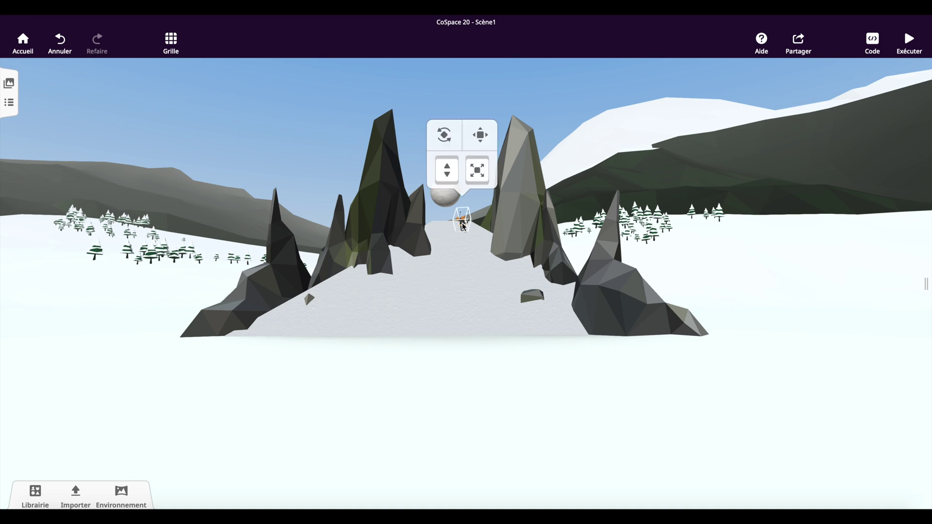
pyautogui.rightClick(463, 227)
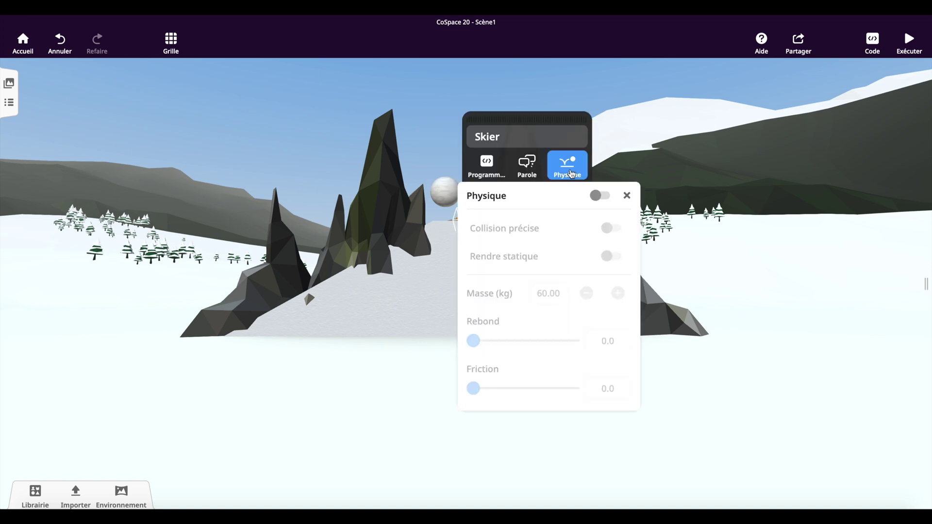
pyautogui.click(602, 195)
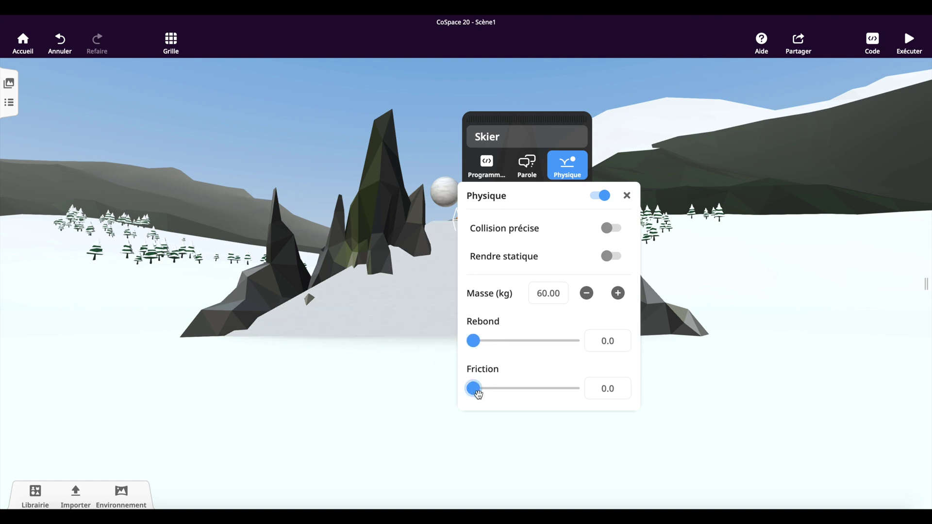
pyautogui.click(400, 400)
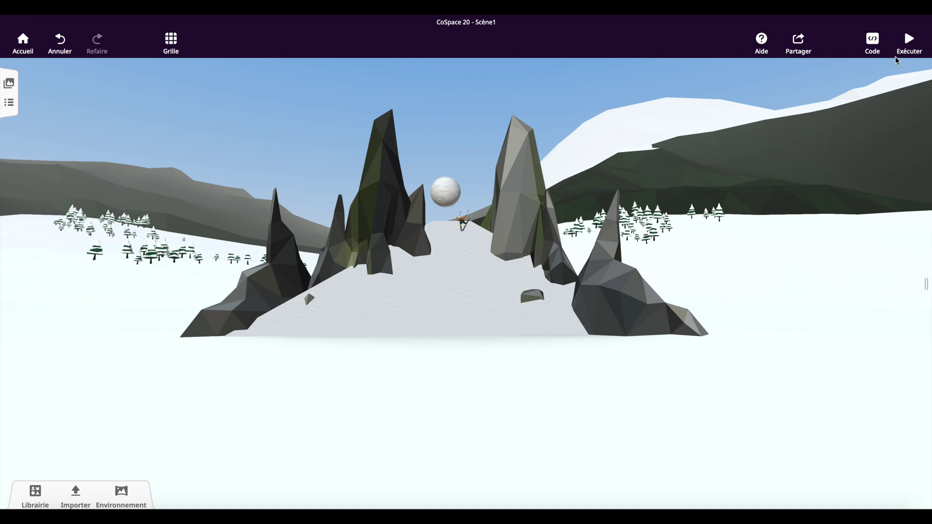
pyautogui.click(908, 45)
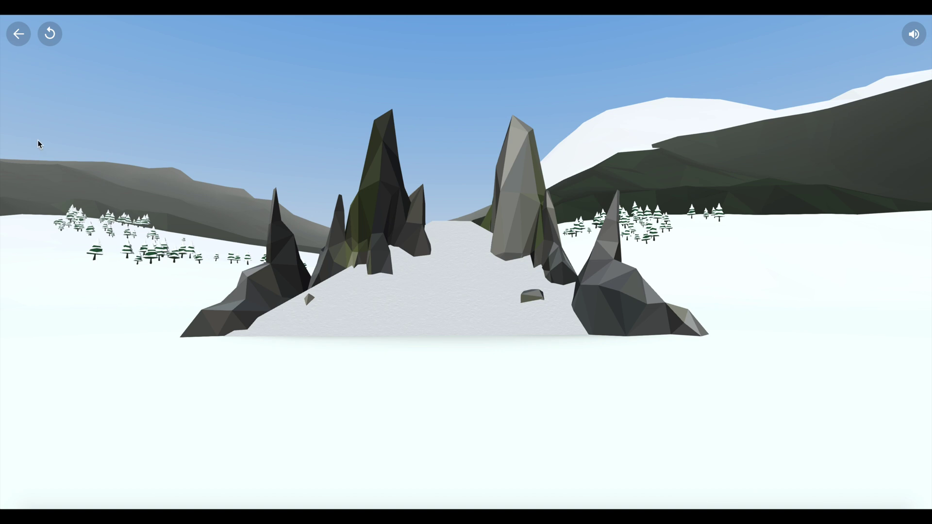
pyautogui.click(19, 35)
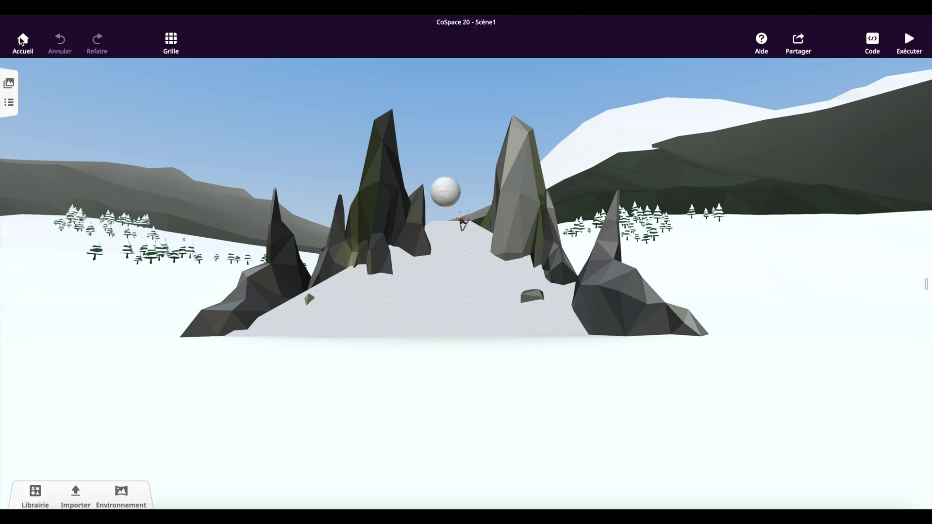
# Step: Set the skier's friction to 0.17 in its physics settings, and test-play the scene
pyautogui.click(460, 223)
pyautogui.rightClick(460, 223)
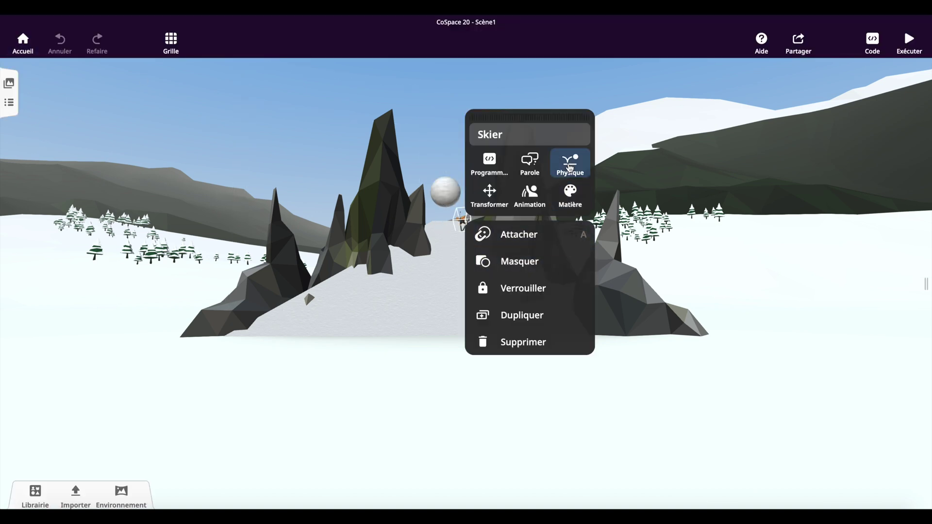
pyautogui.click(570, 165)
pyautogui.moveTo(483, 395)
pyautogui.mouseDown()
pyautogui.moveTo(491, 396)
pyautogui.moveTo(480, 396)
pyautogui.mouseUp()
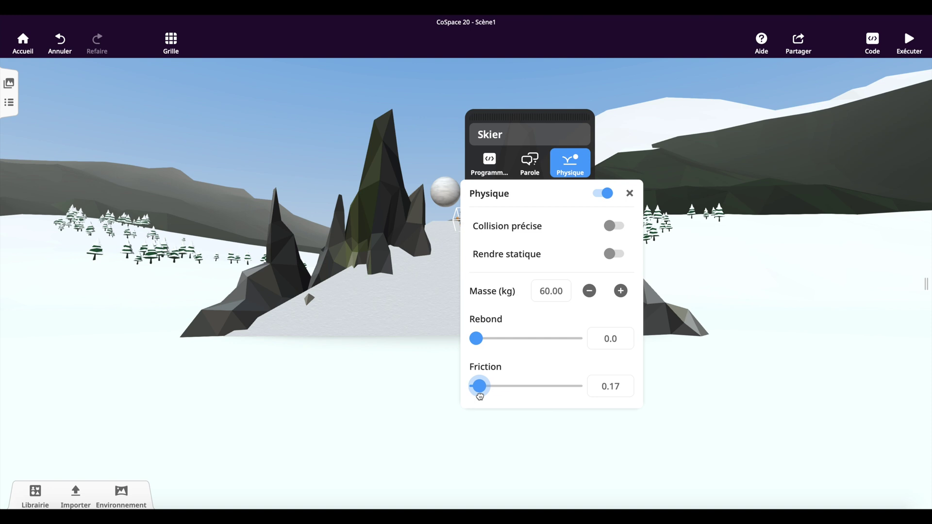
pyautogui.click(777, 277)
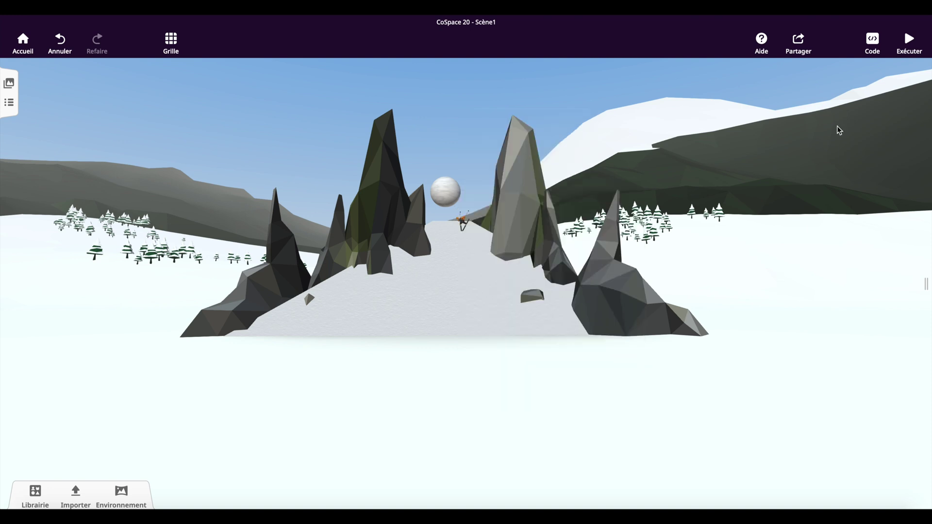
pyautogui.click(909, 41)
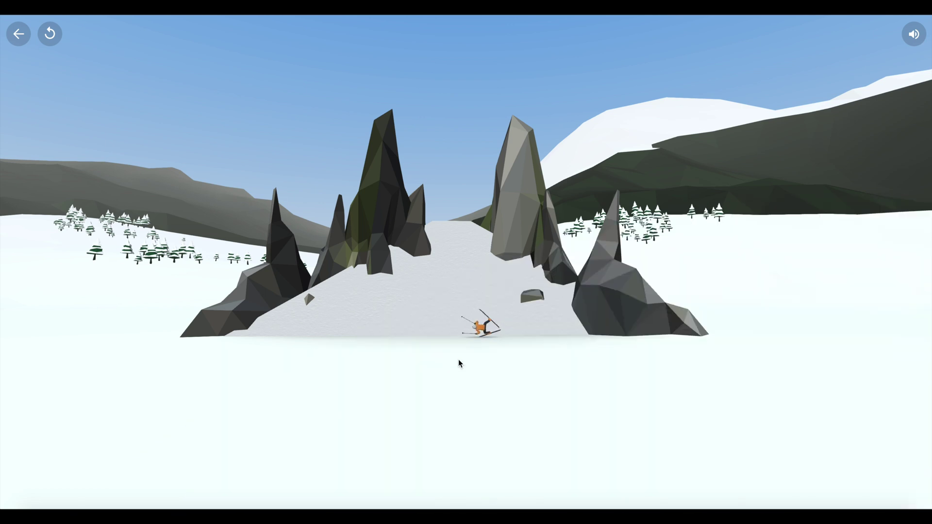
pyautogui.press('Escape')
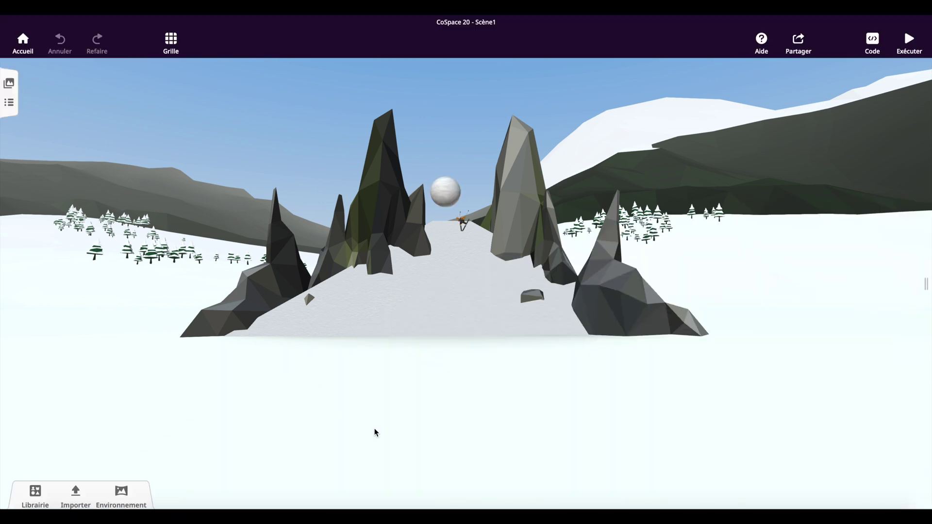